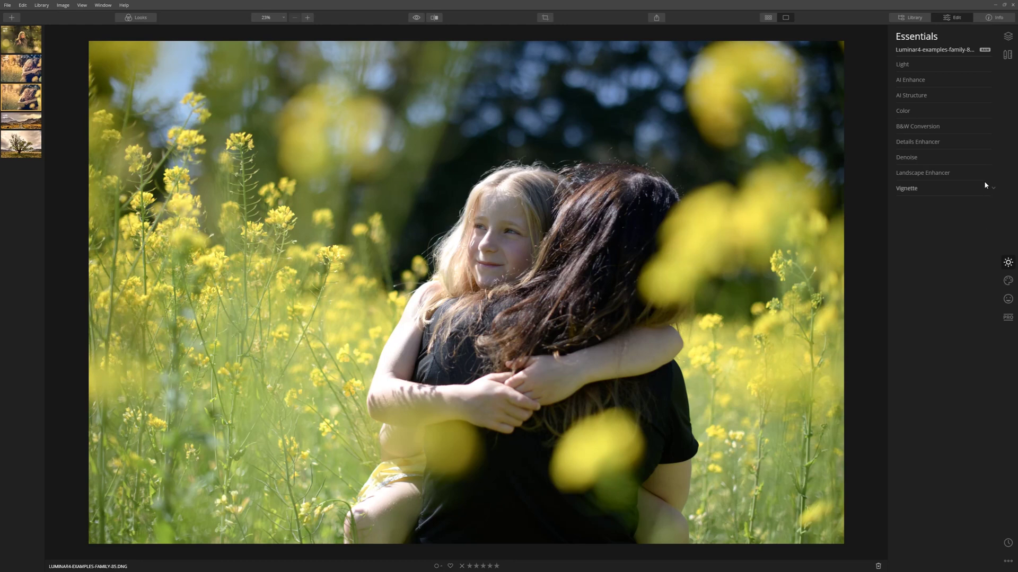
# Step: Set Landscape Enhancer's Golden Hour to 100 on the flower-field photo
pyautogui.click(961, 175)
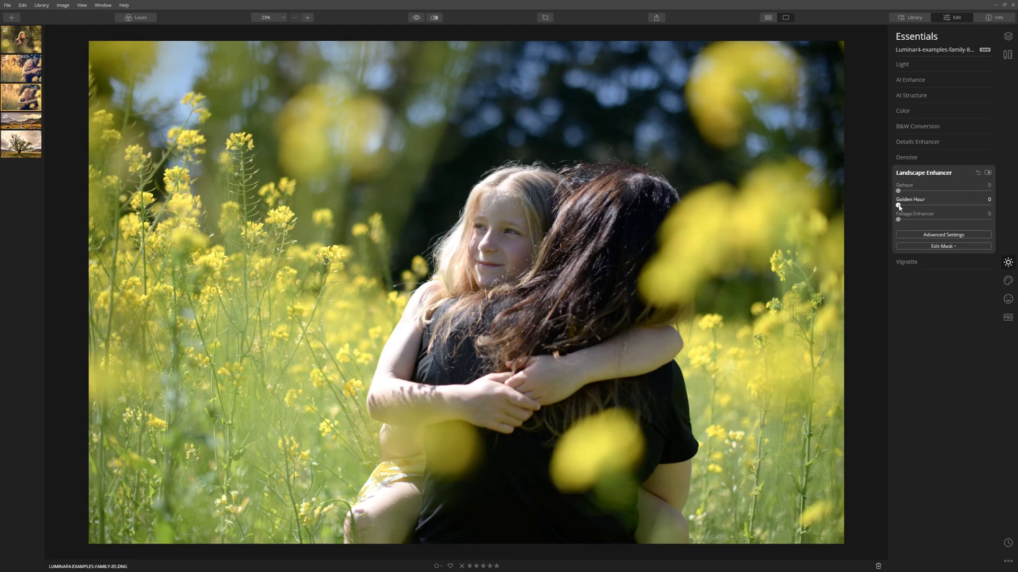
pyautogui.moveTo(898, 206); pyautogui.dragTo(977, 213)
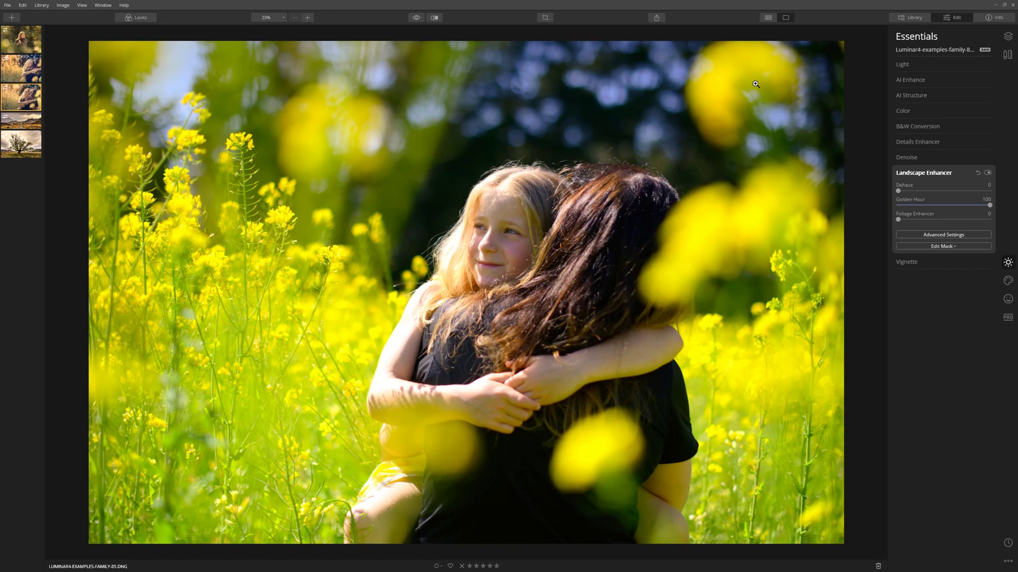
# Step: Raise the Light white balance Temperature from 4613 to 7177
pyautogui.click(910, 68)
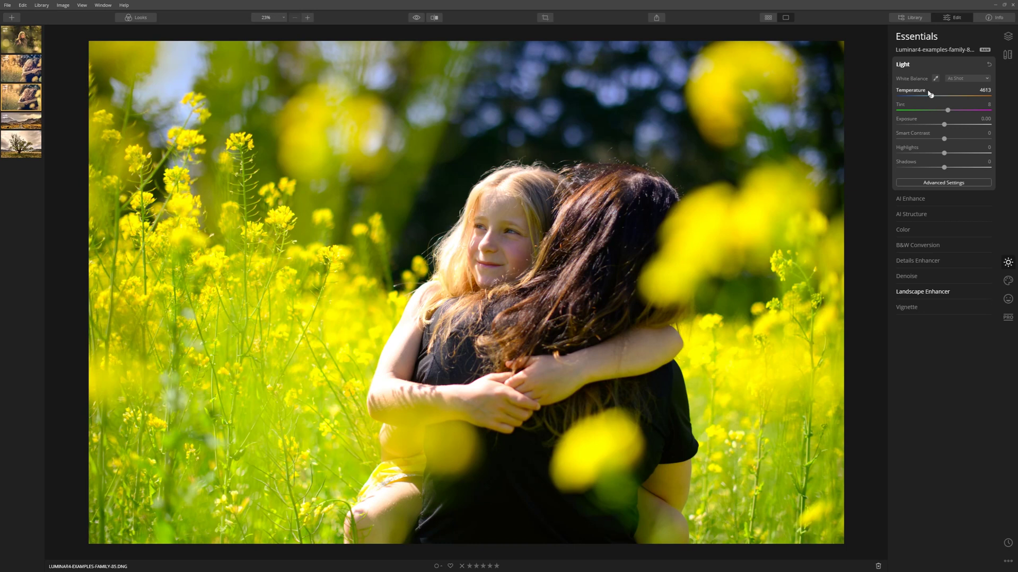
pyautogui.moveTo(935, 99); pyautogui.dragTo(948, 100)
pyautogui.doubleClick(948, 100)
pyautogui.moveTo(934, 96); pyautogui.dragTo(948, 97)
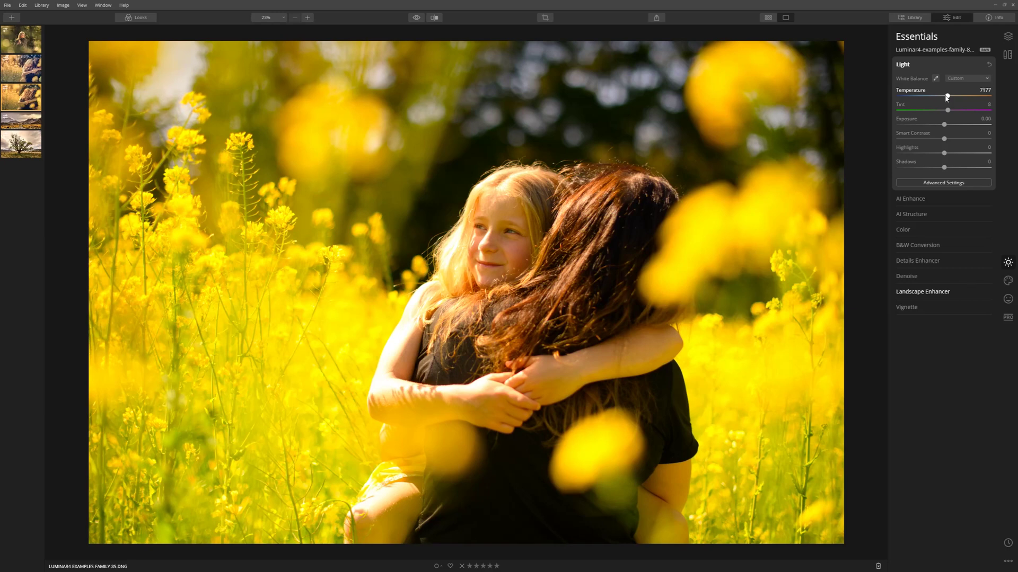
# Step: Lower Color Saturation to -36 to mute the flower field's yellows
pyautogui.click(910, 231)
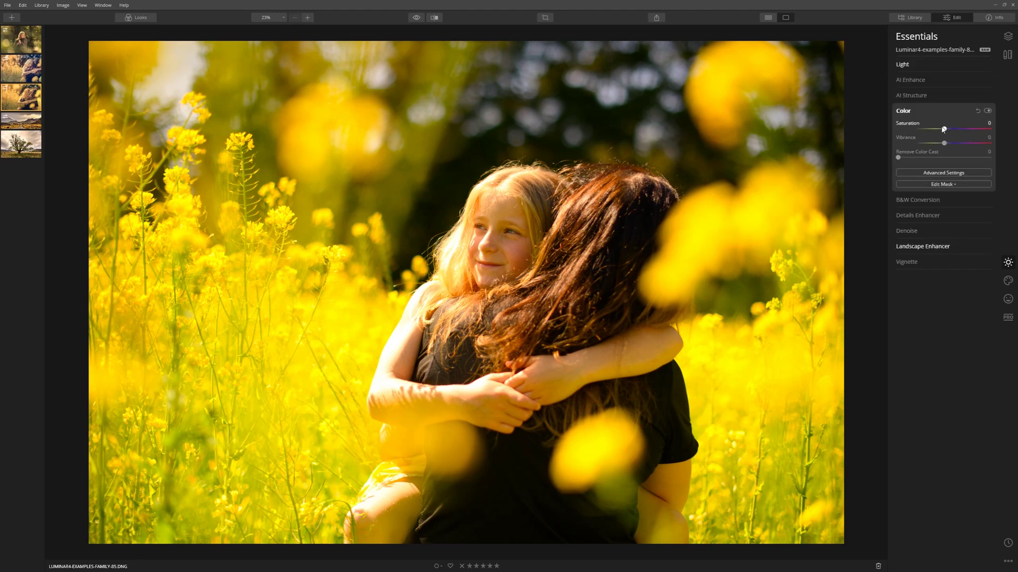
pyautogui.moveTo(946, 130); pyautogui.dragTo(928, 133)
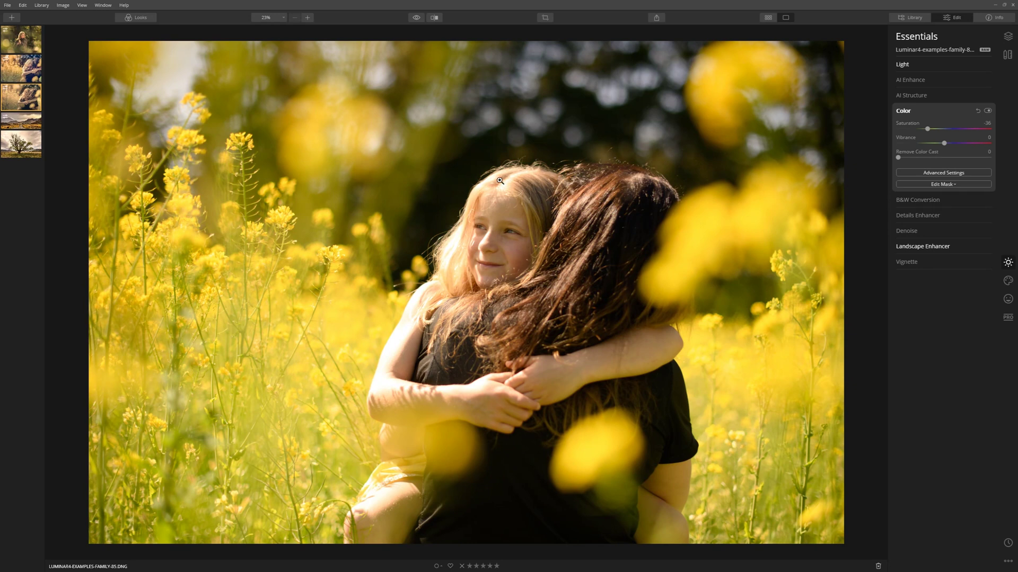
# Step: Pull Light Highlights down to -100 and lower Whites in Advanced Settings
pyautogui.click(926, 66)
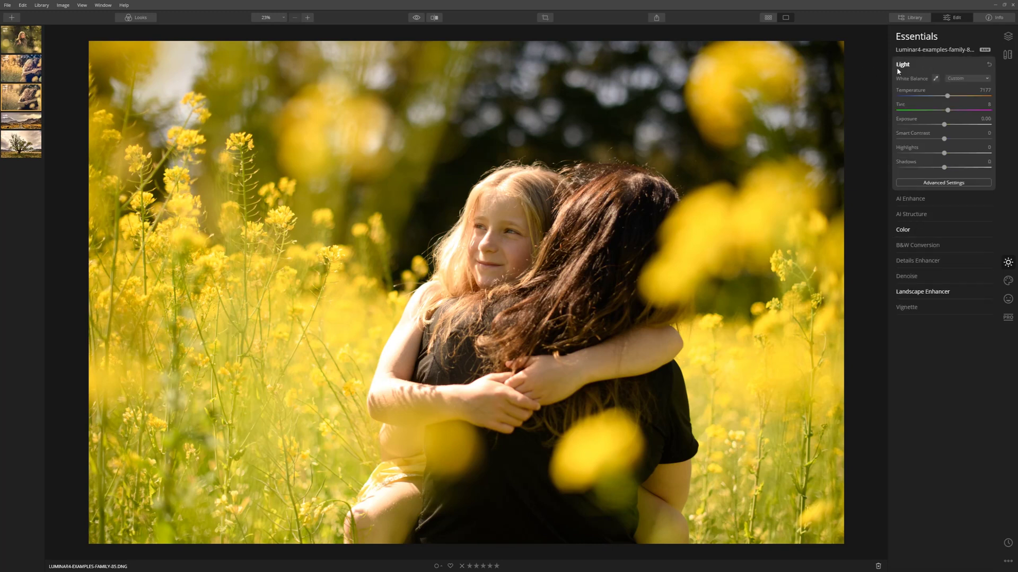
pyautogui.moveTo(943, 159); pyautogui.dragTo(928, 159)
pyautogui.moveTo(869, 172); pyautogui.dragTo(869, 173)
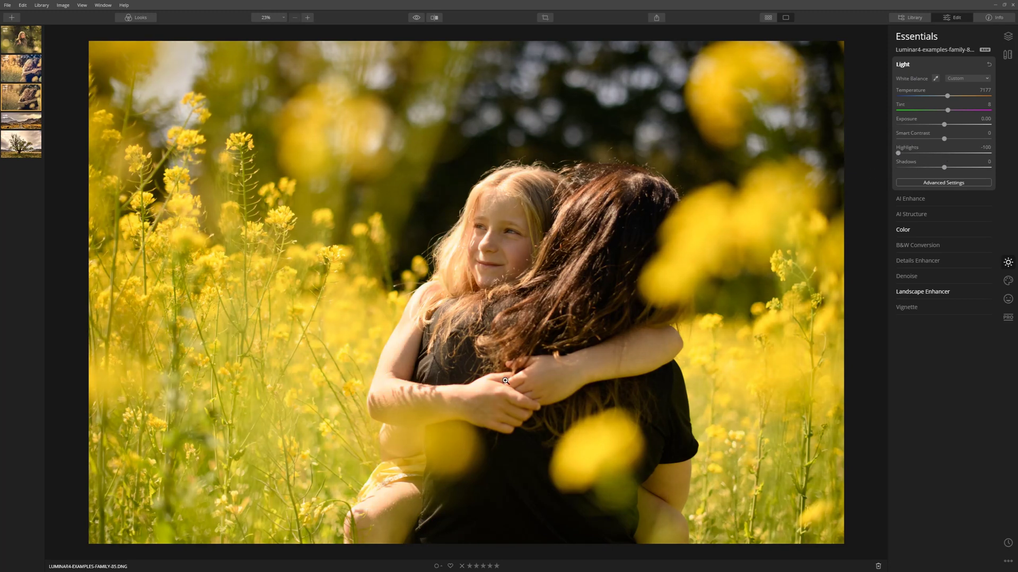
pyautogui.click(939, 183)
pyautogui.moveTo(944, 215); pyautogui.dragTo(913, 218)
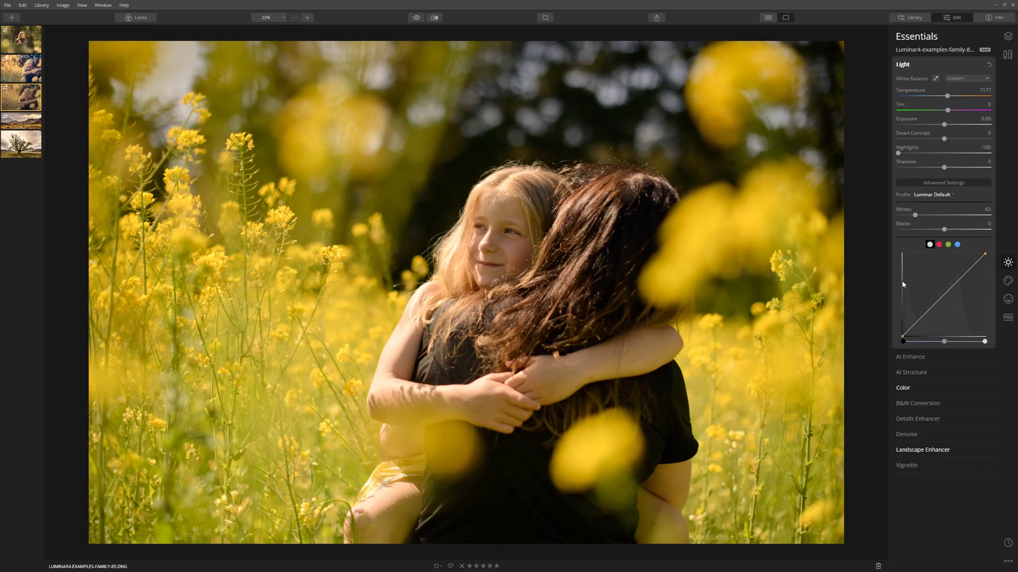
# Step: Apply the Creative Mystical effect with Amount 26
pyautogui.click(1009, 281)
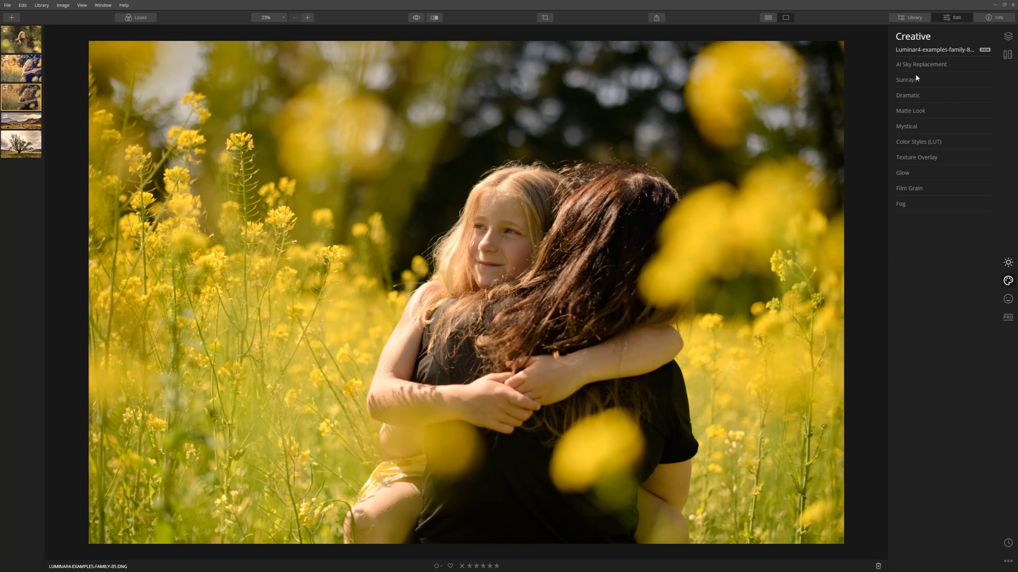
pyautogui.click(932, 125)
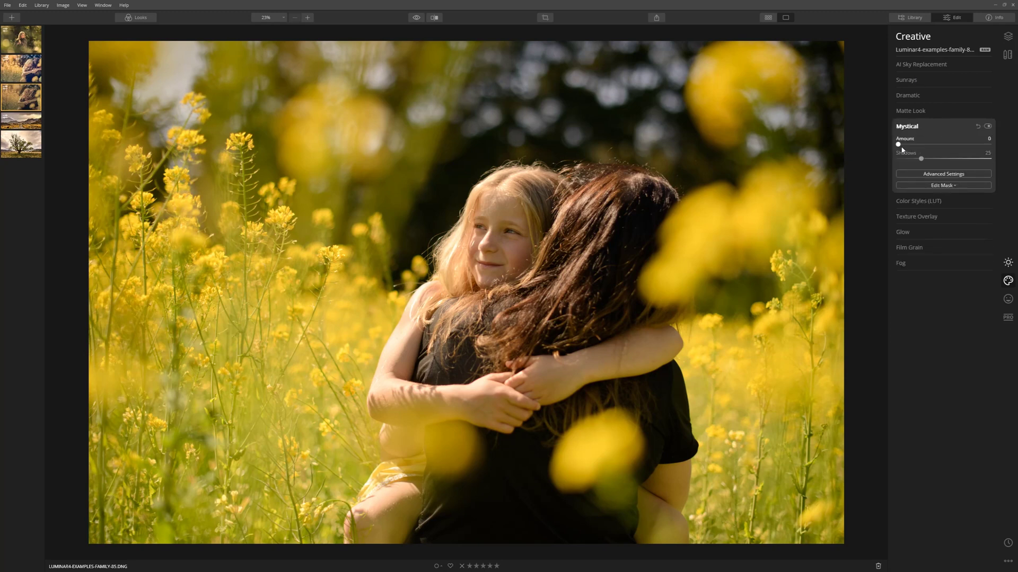
pyautogui.moveTo(899, 145); pyautogui.dragTo(923, 155)
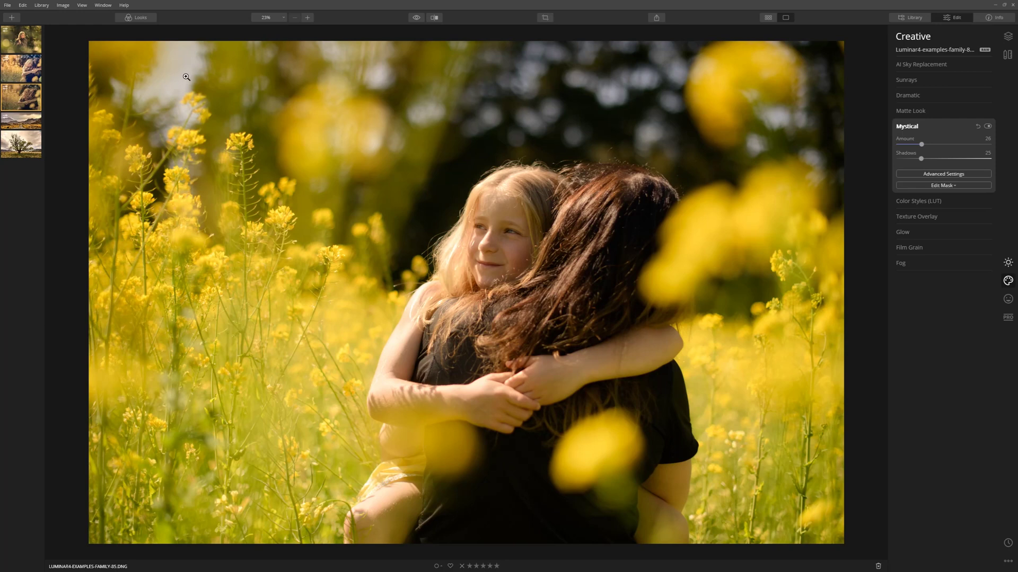
# Step: Place the Sunrays sun centre at the top-left, raise Amount to 100, and adjust length and penetration
pyautogui.click(921, 82)
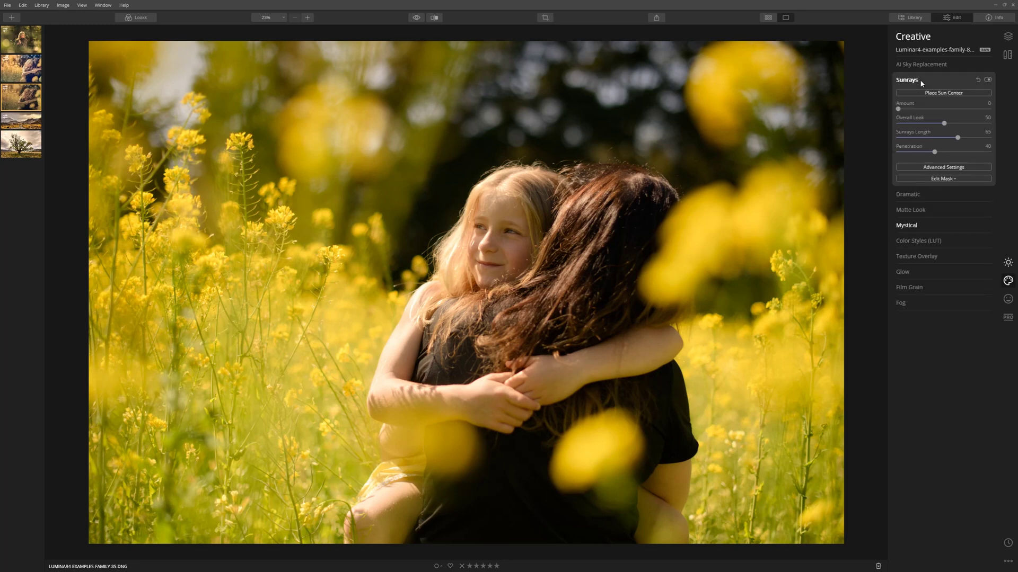
pyautogui.click(977, 95)
pyautogui.moveTo(319, 151)
pyautogui.mouseDown()
pyautogui.moveTo(248, 151)
pyautogui.moveTo(176, 97)
pyautogui.moveTo(163, 99)
pyautogui.moveTo(168, 88)
pyautogui.mouseUp()
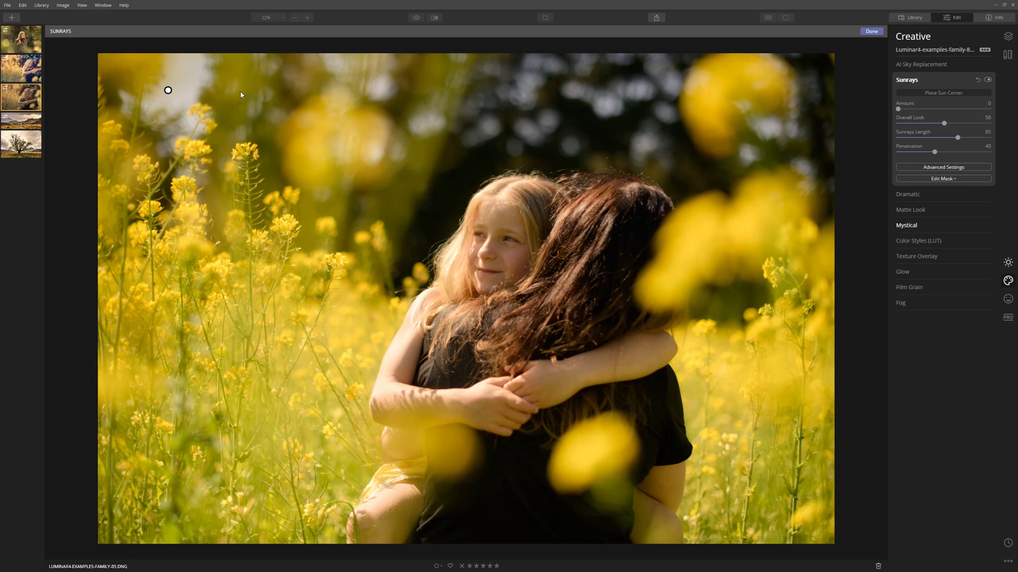
pyautogui.moveTo(899, 109); pyautogui.dragTo(990, 109)
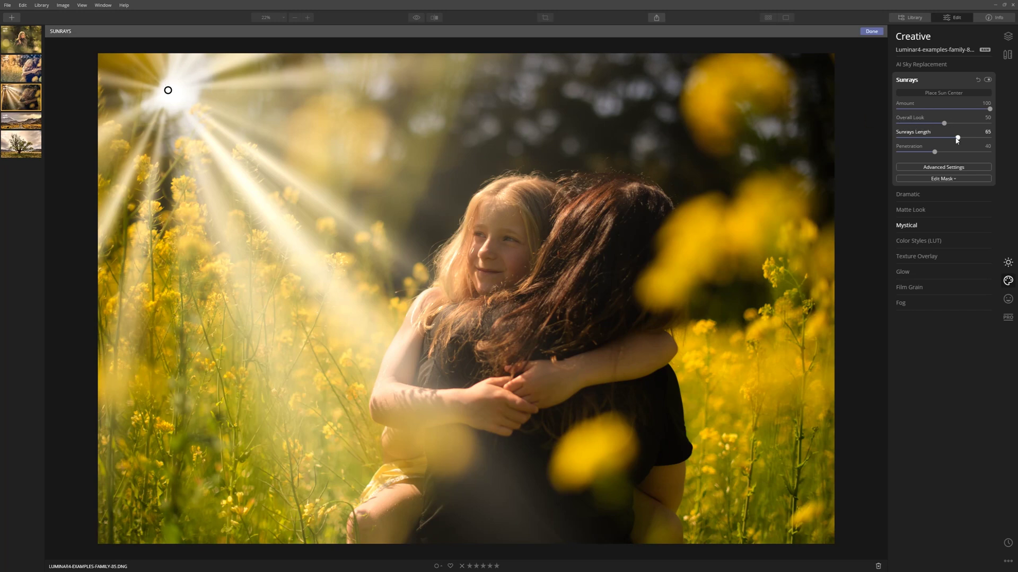
pyautogui.moveTo(958, 141); pyautogui.dragTo(974, 142)
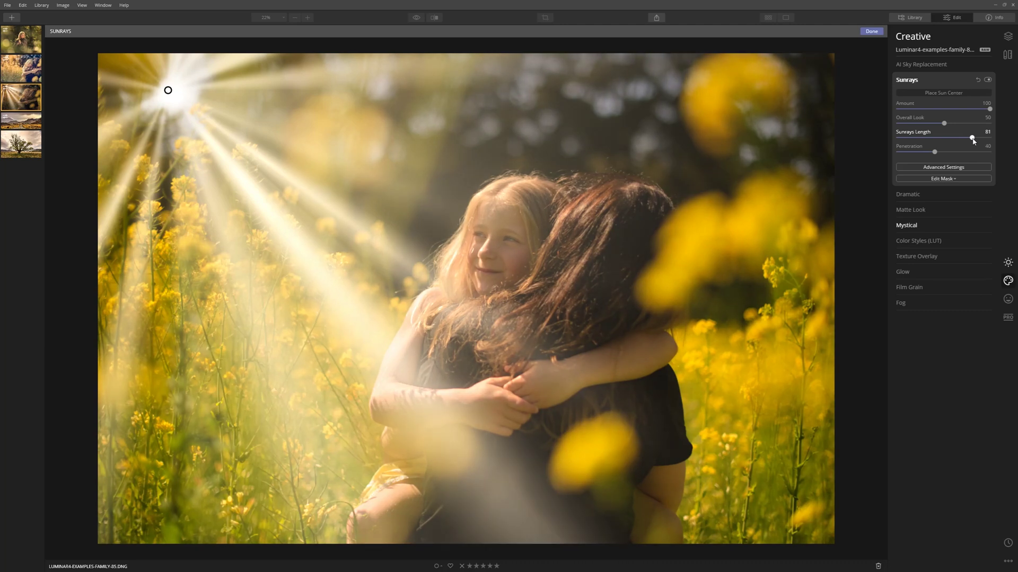
pyautogui.moveTo(935, 153)
pyautogui.mouseDown()
pyautogui.moveTo(955, 154)
pyautogui.moveTo(922, 157)
pyautogui.moveTo(939, 158)
pyautogui.mouseUp()
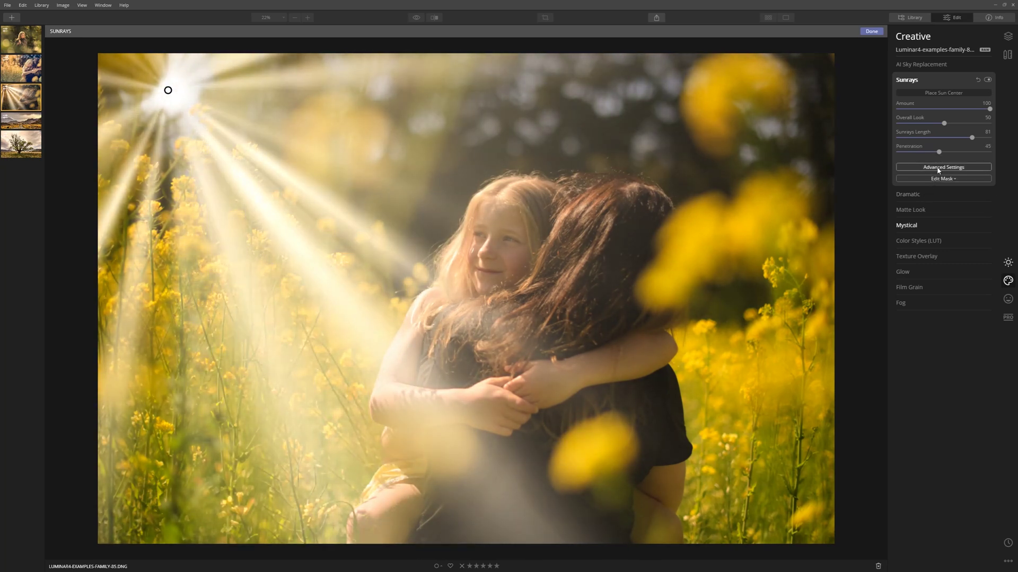
# Step: Cut Number of Sunrays to 0, reset Sun Radius to 40, and max Sun Glow Radius and Amount
pyautogui.click(938, 167)
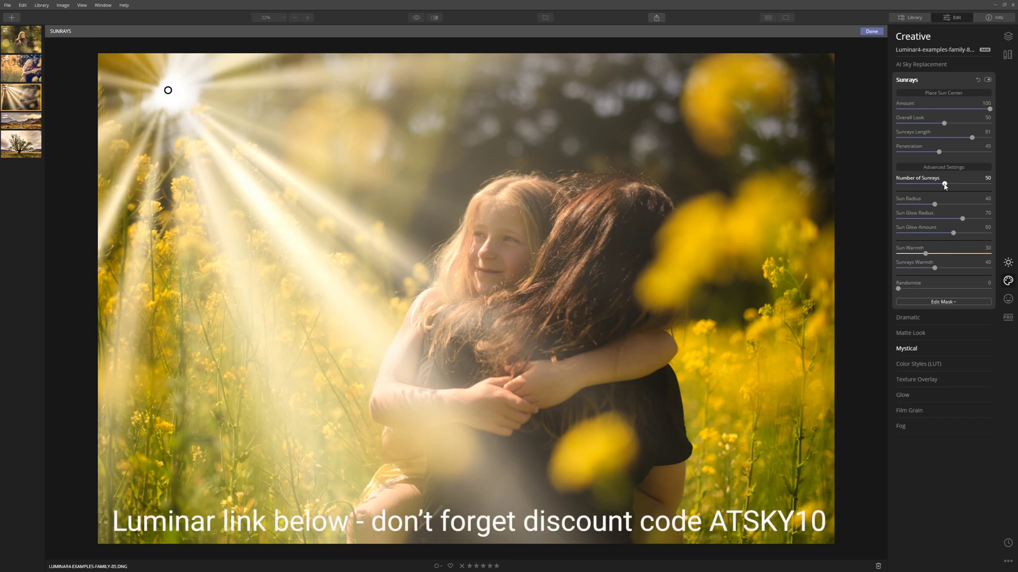
pyautogui.moveTo(944, 185); pyautogui.dragTo(999, 191)
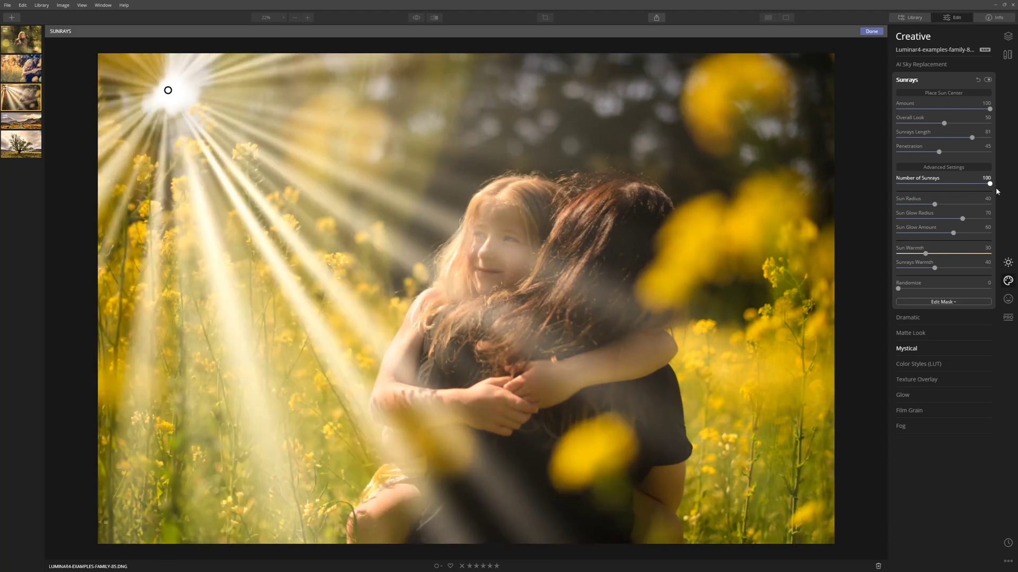
pyautogui.moveTo(989, 192); pyautogui.dragTo(890, 189)
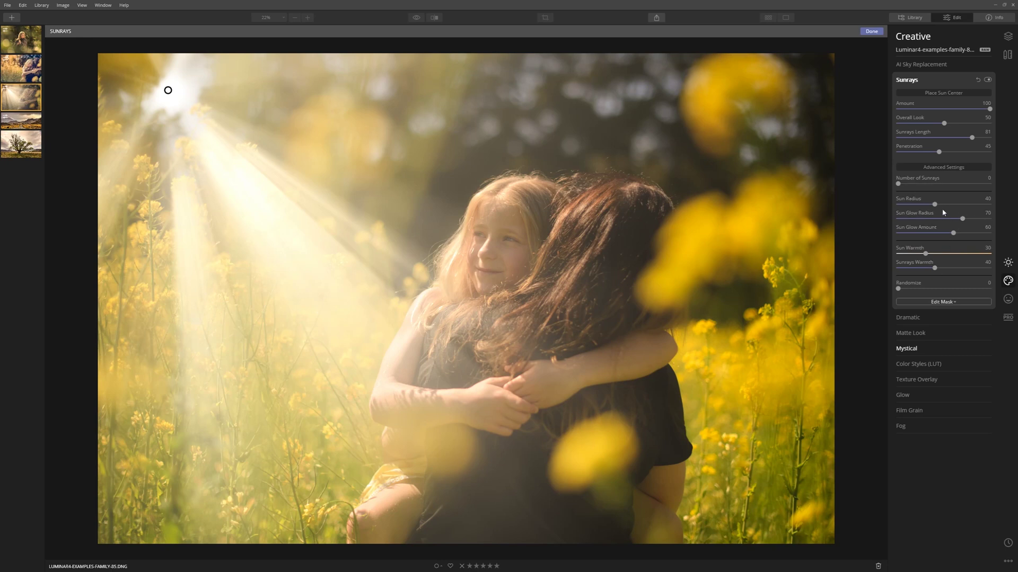
pyautogui.moveTo(934, 204)
pyautogui.mouseDown()
pyautogui.moveTo(926, 208)
pyautogui.moveTo(947, 208)
pyautogui.moveTo(921, 210)
pyautogui.mouseUp()
pyautogui.doubleClick(927, 210)
pyautogui.moveTo(963, 220); pyautogui.dragTo(1011, 206)
pyautogui.moveTo(950, 233); pyautogui.dragTo(991, 236)
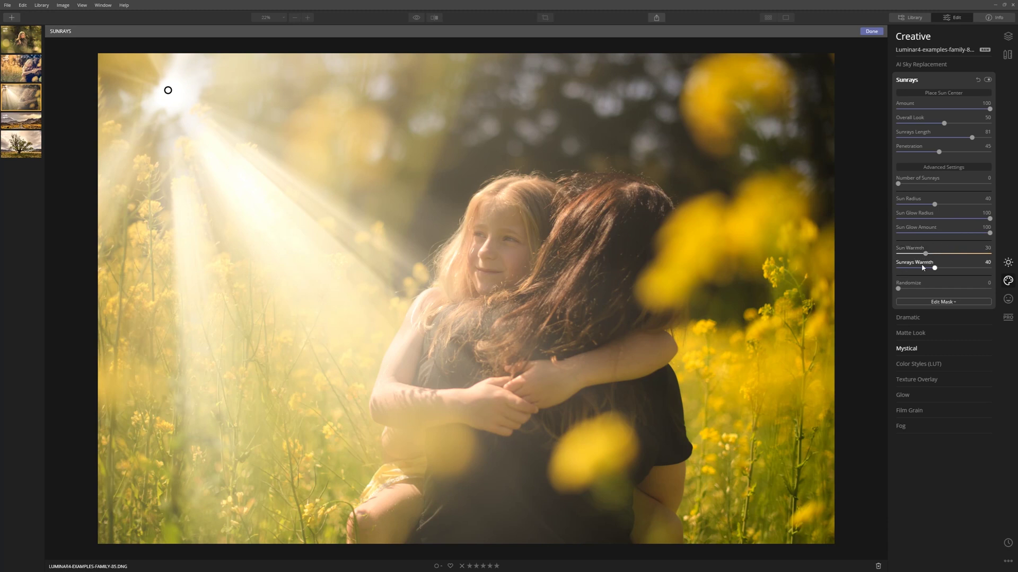
# Step: Set Sun Warmth to 52 and Sunrays Warmth to about 56, then lower Sunrays Amount from 100
pyautogui.moveTo(925, 255)
pyautogui.mouseDown()
pyautogui.moveTo(957, 255)
pyautogui.moveTo(945, 255)
pyautogui.mouseUp()
pyautogui.moveTo(934, 268); pyautogui.dragTo(987, 275)
pyautogui.moveTo(989, 110); pyautogui.dragTo(934, 132)
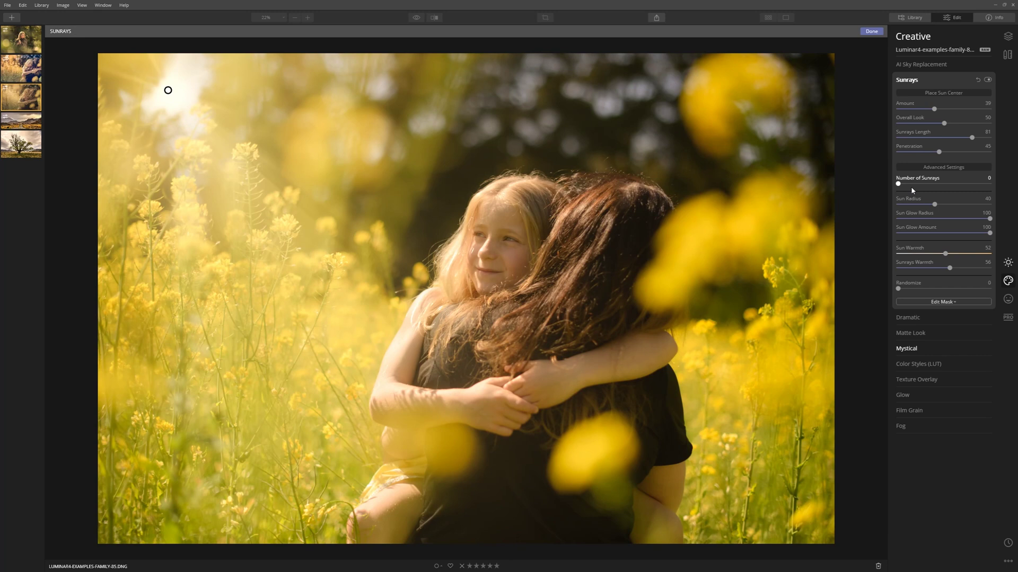
# Step: Finish the Sunrays placement and compare the edit with the original before returning
pyautogui.click(871, 32)
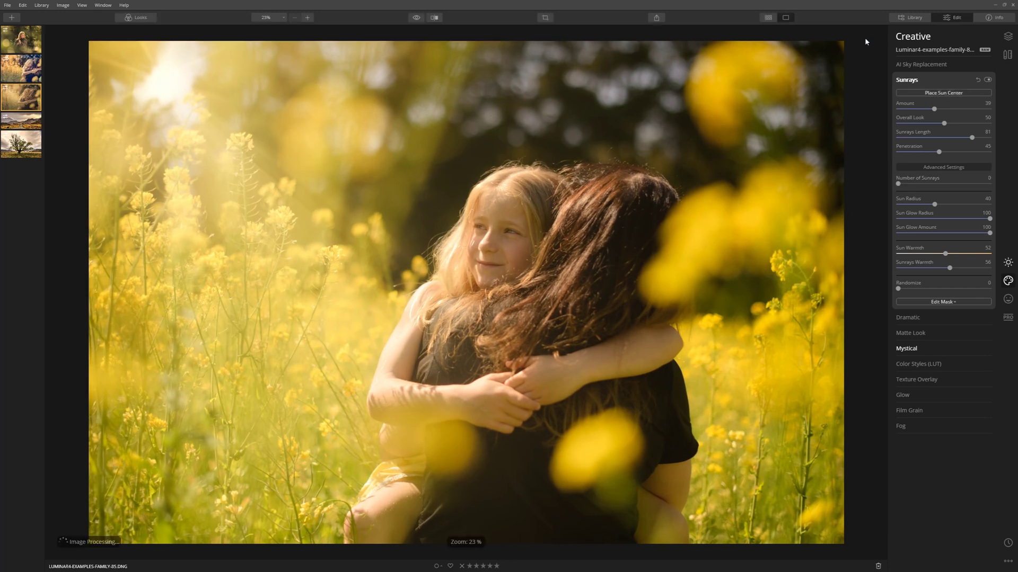
pyautogui.click(417, 18)
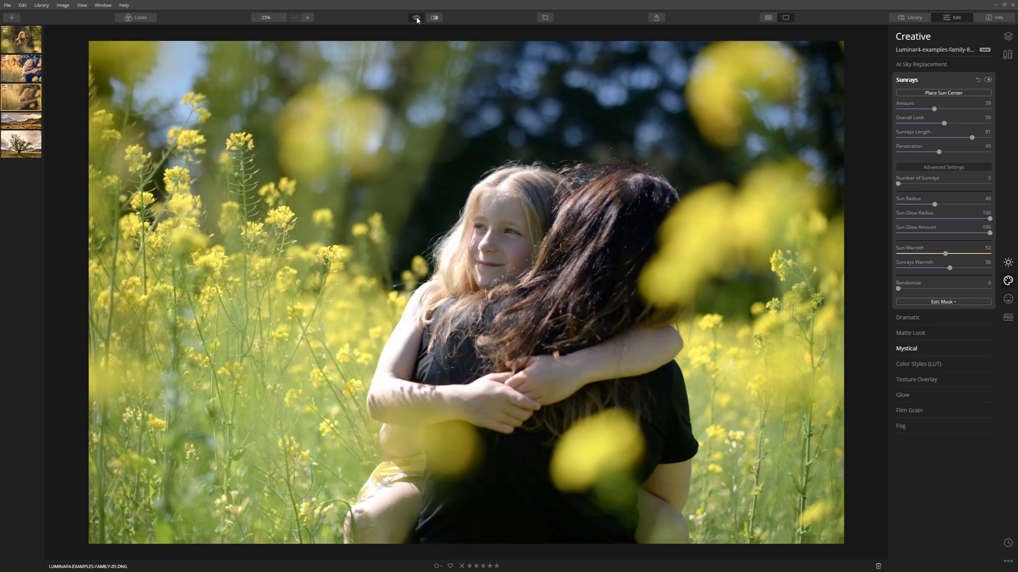
pyautogui.click(417, 18)
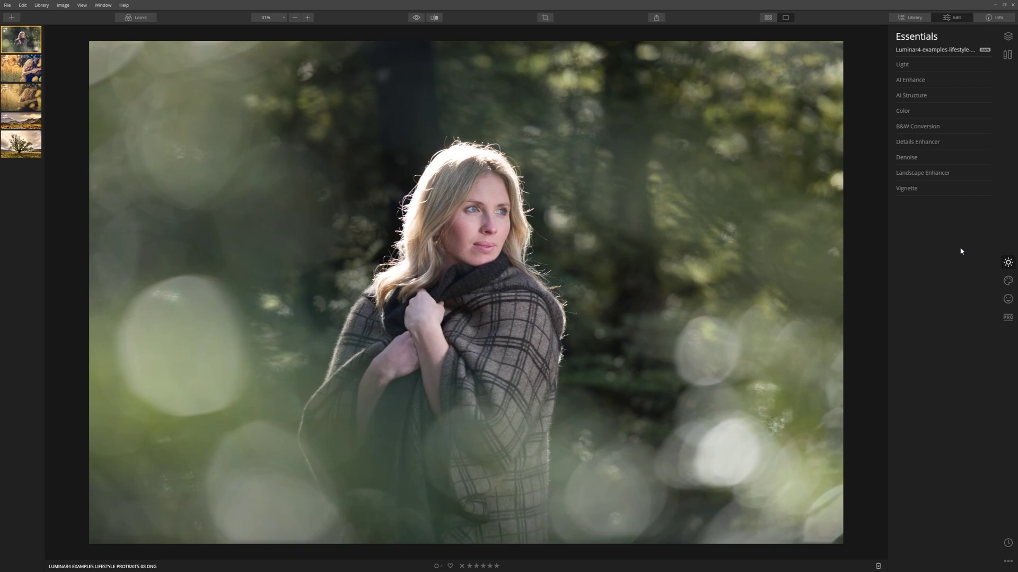
# Step: Set the portrait's Golden Hour to 100 and raise Temperature to about 9475
pyautogui.click(942, 173)
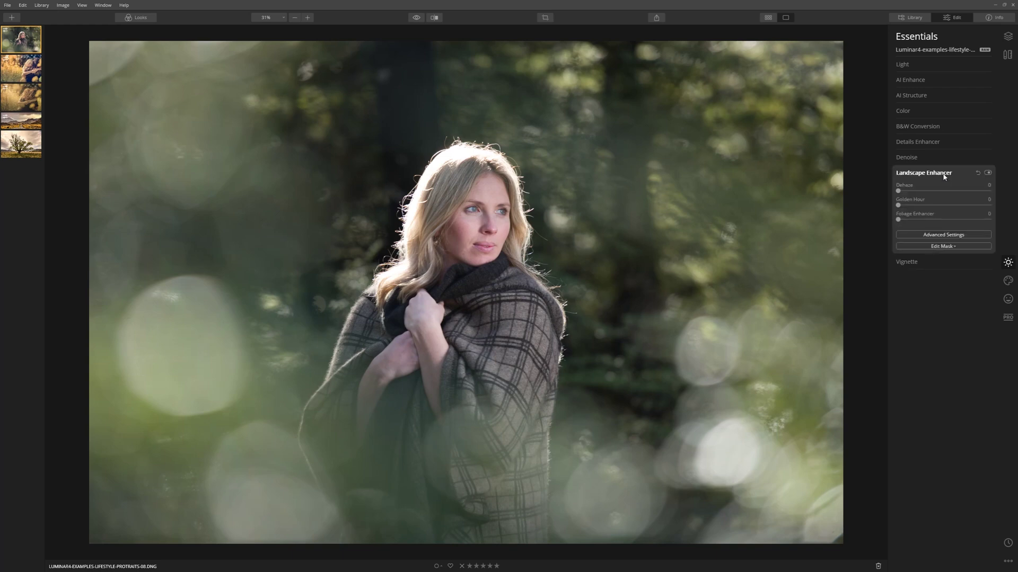
pyautogui.moveTo(898, 205); pyautogui.dragTo(990, 205)
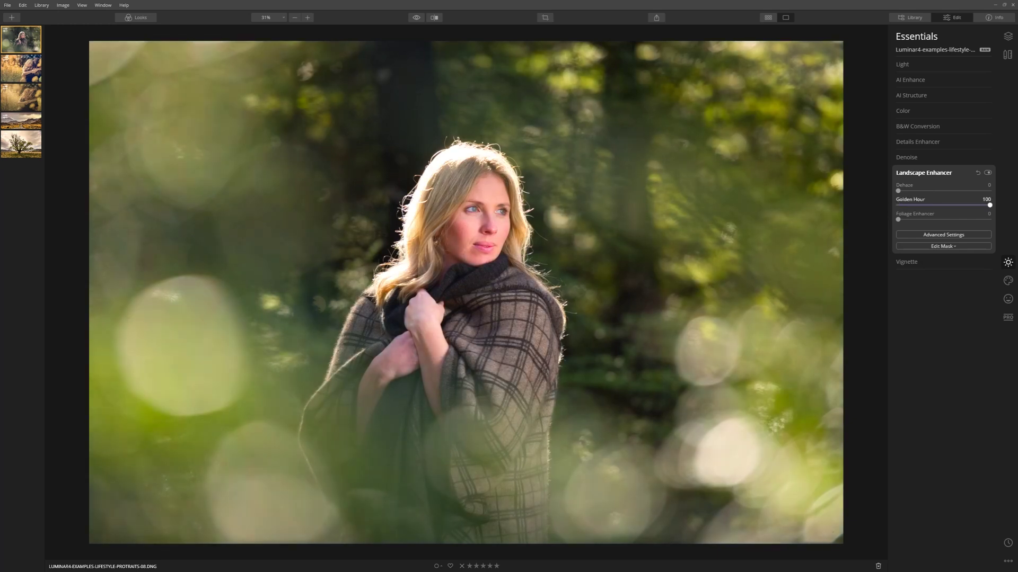
pyautogui.click(908, 63)
pyautogui.moveTo(937, 97); pyautogui.dragTo(958, 97)
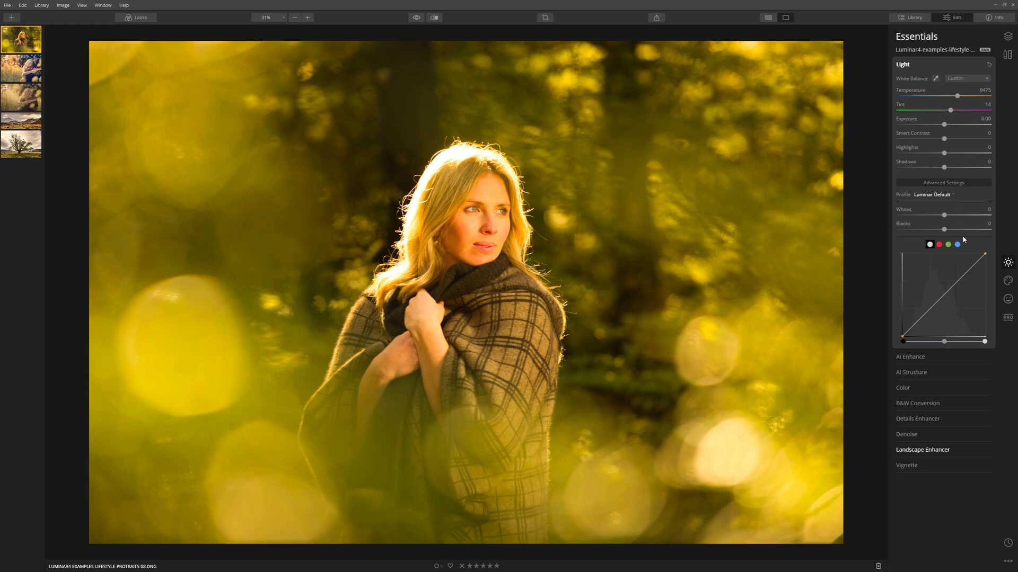
# Step: Lower Saturation to -42, shift Tint to 30, and compare with the original
pyautogui.click(931, 393)
pyautogui.moveTo(944, 130); pyautogui.dragTo(925, 132)
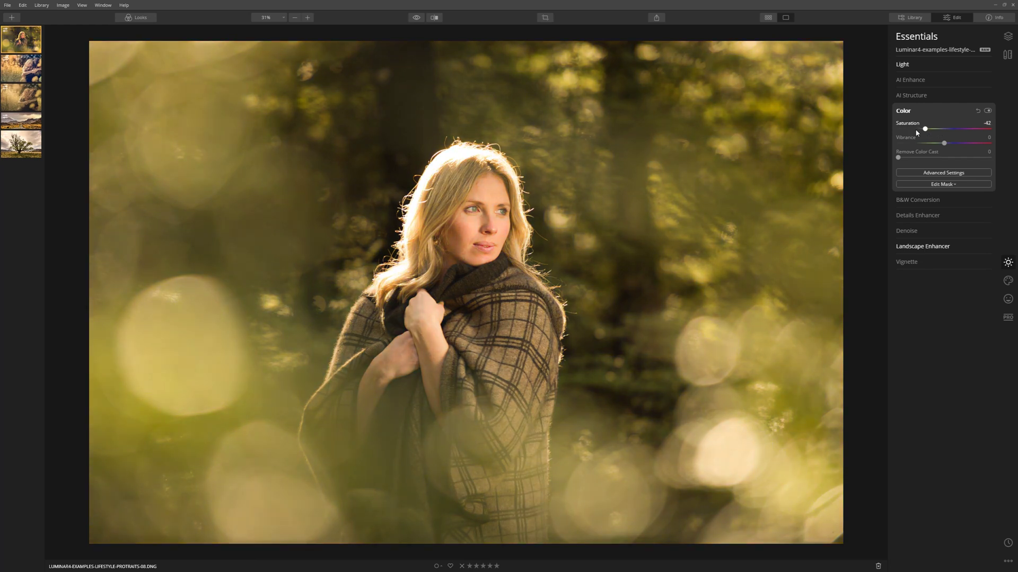
pyautogui.click(919, 62)
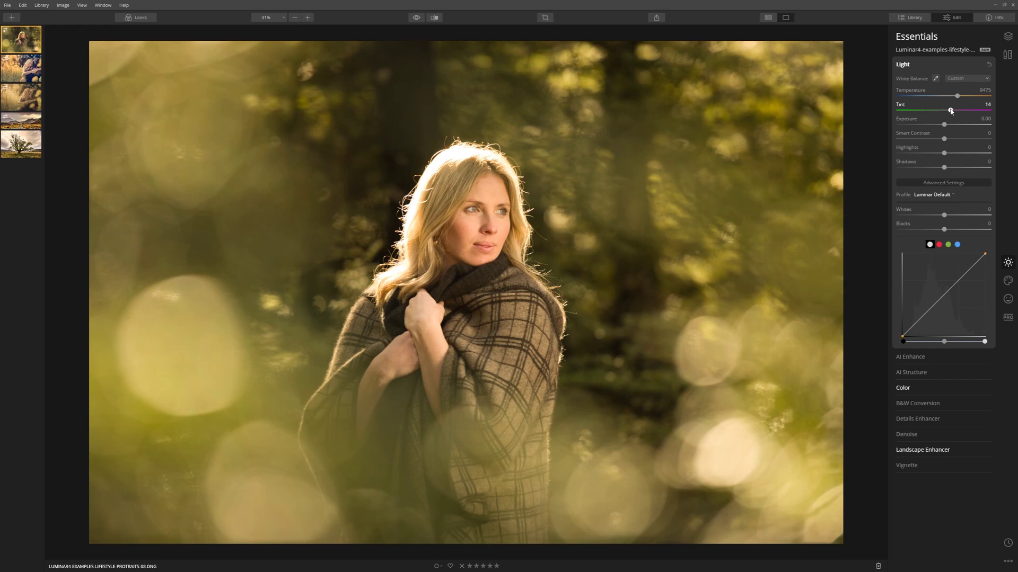
pyautogui.moveTo(951, 111); pyautogui.dragTo(958, 110)
pyautogui.click(417, 18)
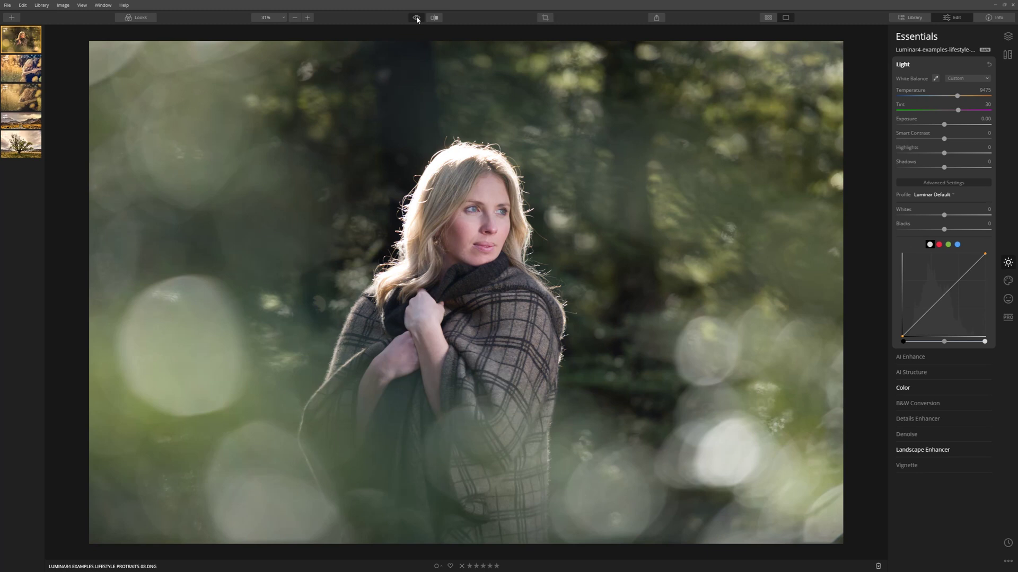
# Step: Show the warmed portrait edit again and switch the Light tone curve to the green channel
pyautogui.click(417, 18)
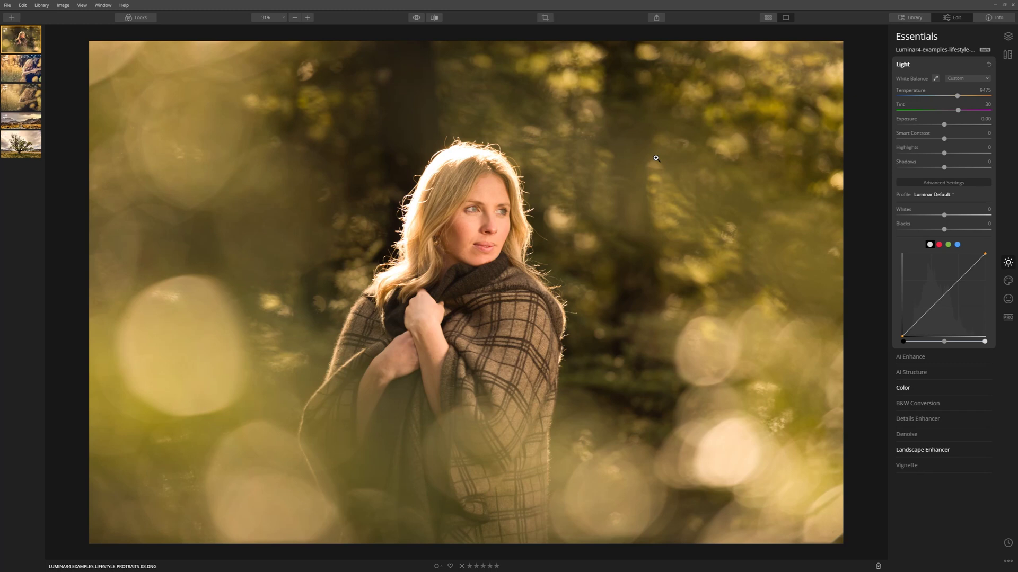
pyautogui.click(947, 244)
# Step: Tint the highlights orange and the shadows blue (hue 254), both at saturation 100
pyautogui.click(1008, 317)
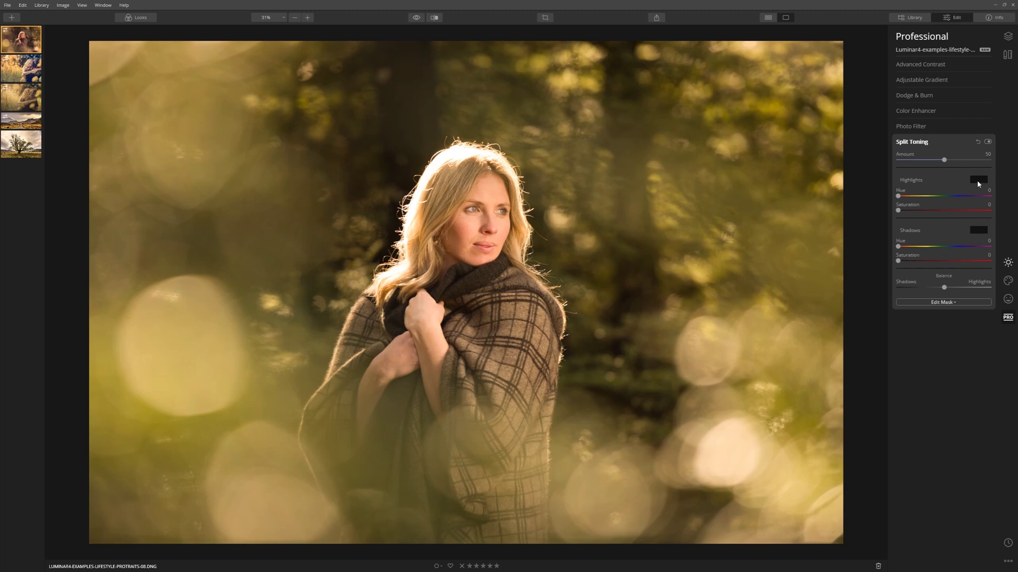
pyautogui.moveTo(898, 196); pyautogui.dragTo(995, 212)
pyautogui.click(899, 210)
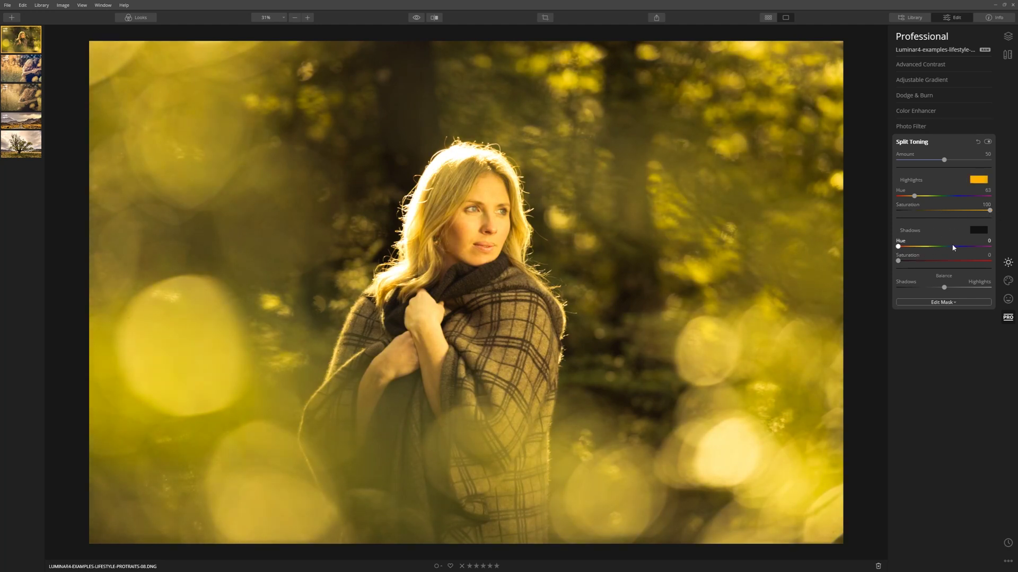
pyautogui.moveTo(898, 247); pyautogui.dragTo(961, 254)
pyautogui.moveTo(899, 261); pyautogui.dragTo(1013, 259)
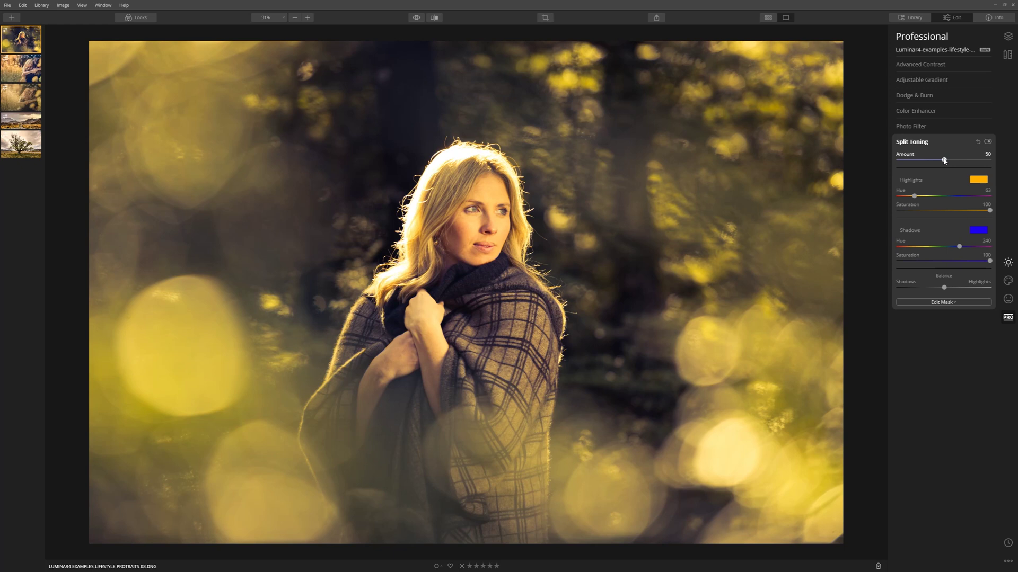
# Step: Lower the split-toning Amount to 19, shift Balance toward shadows, and compare against the original
pyautogui.moveTo(944, 161); pyautogui.dragTo(882, 159)
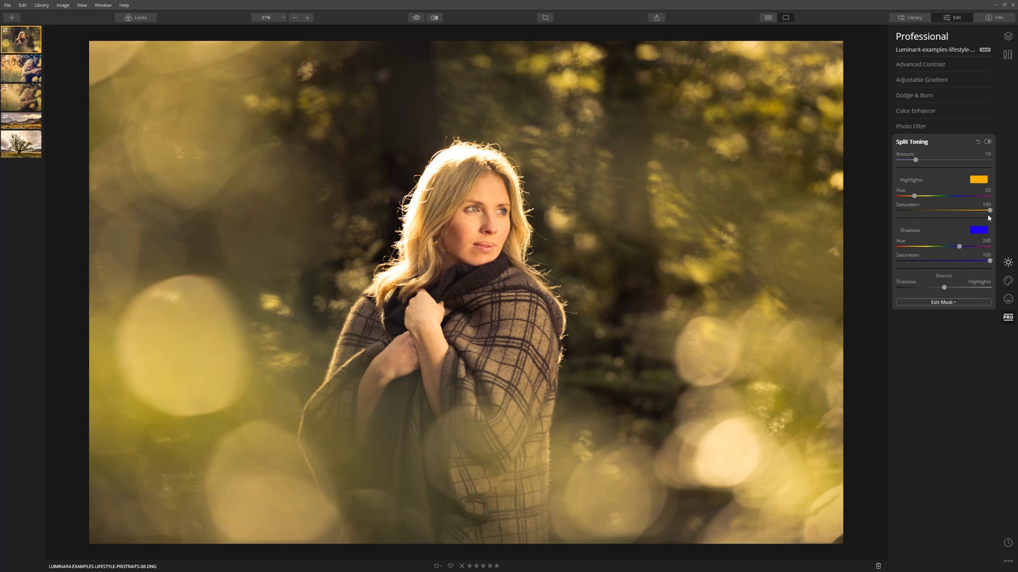
pyautogui.moveTo(944, 288)
pyautogui.mouseDown()
pyautogui.moveTo(916, 289)
pyautogui.moveTo(927, 289)
pyautogui.mouseUp()
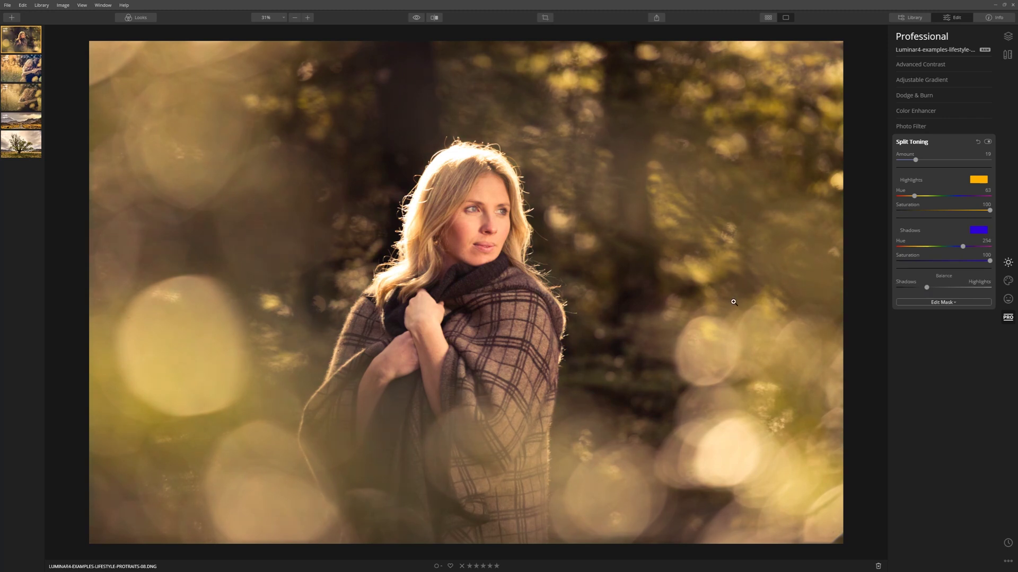
pyautogui.click(416, 22)
pyautogui.click(416, 22)
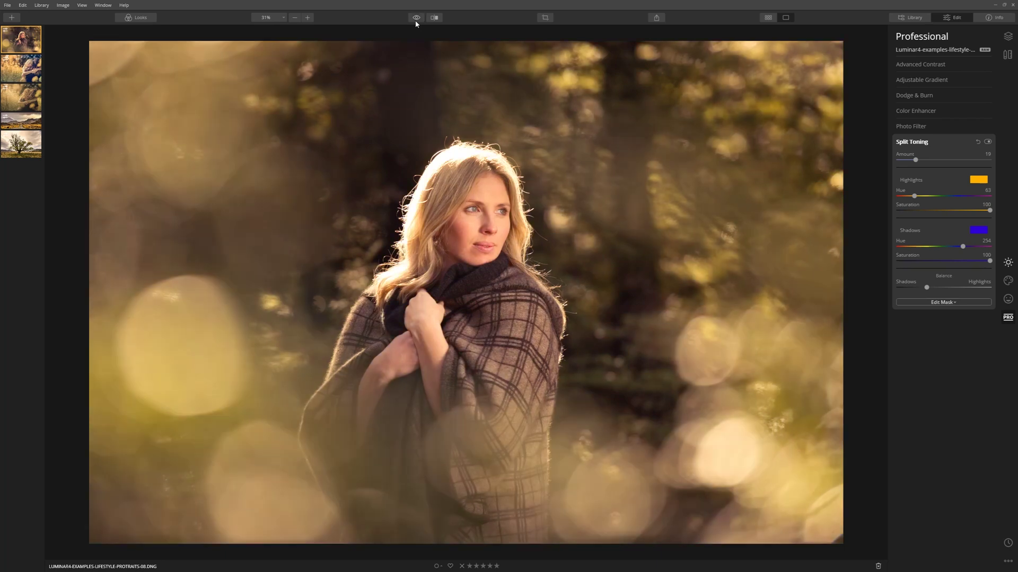